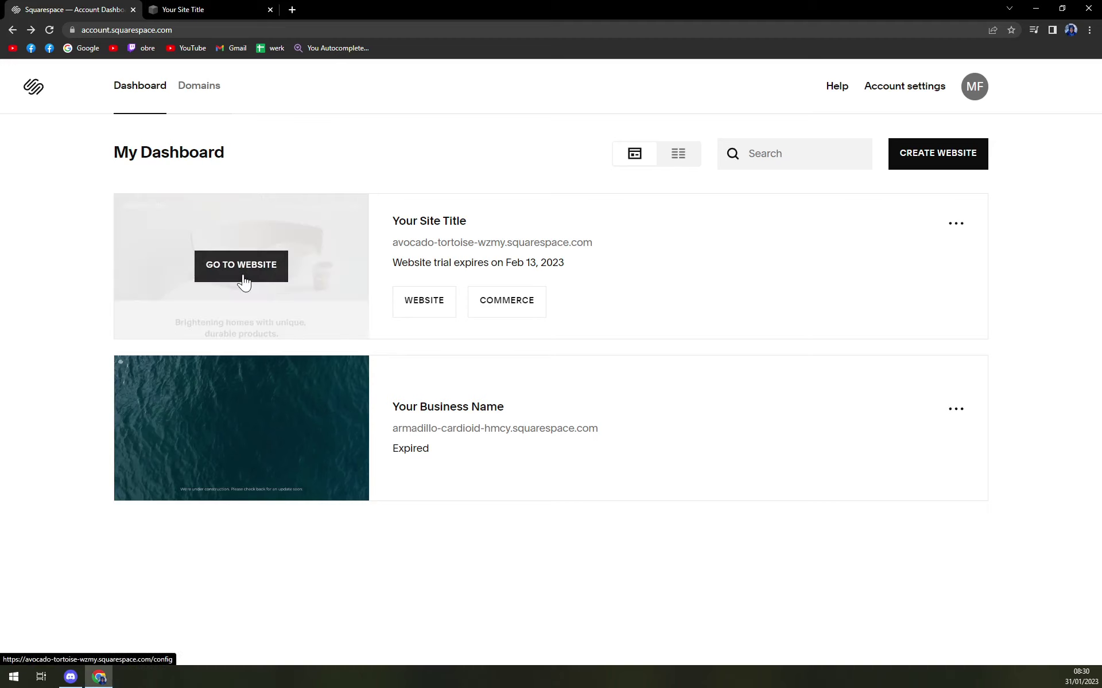
# - Save and exit editing of the 'Your Site Title' Home page, then return to the main menu
pyautogui.click(195, 9)
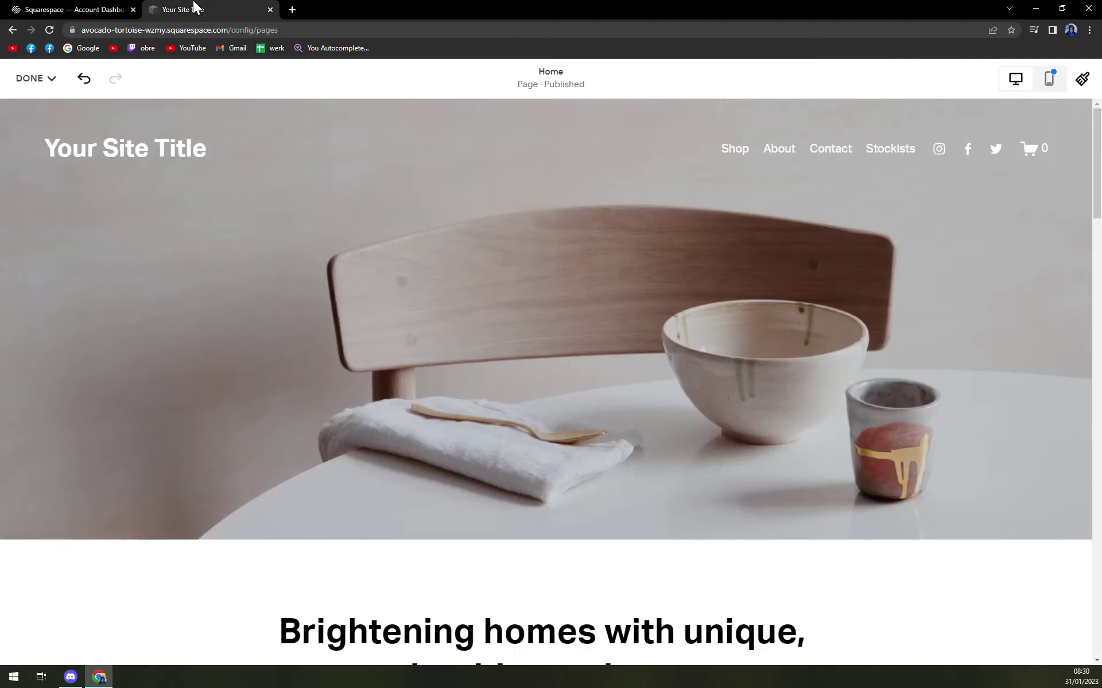
pyautogui.click(33, 79)
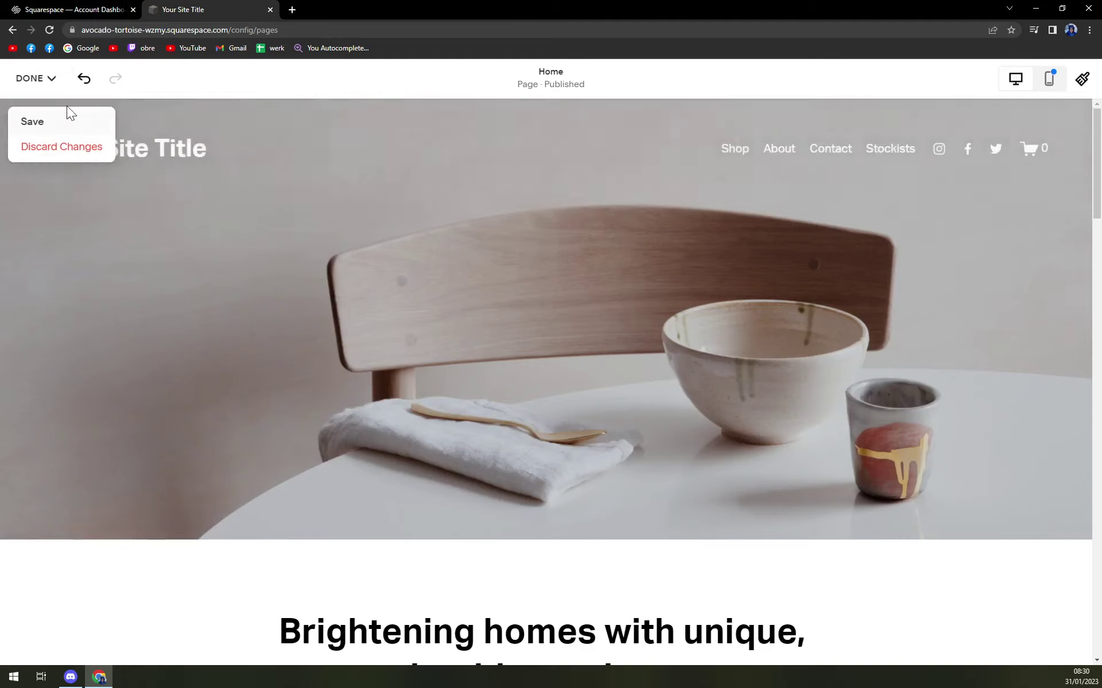
pyautogui.click(34, 121)
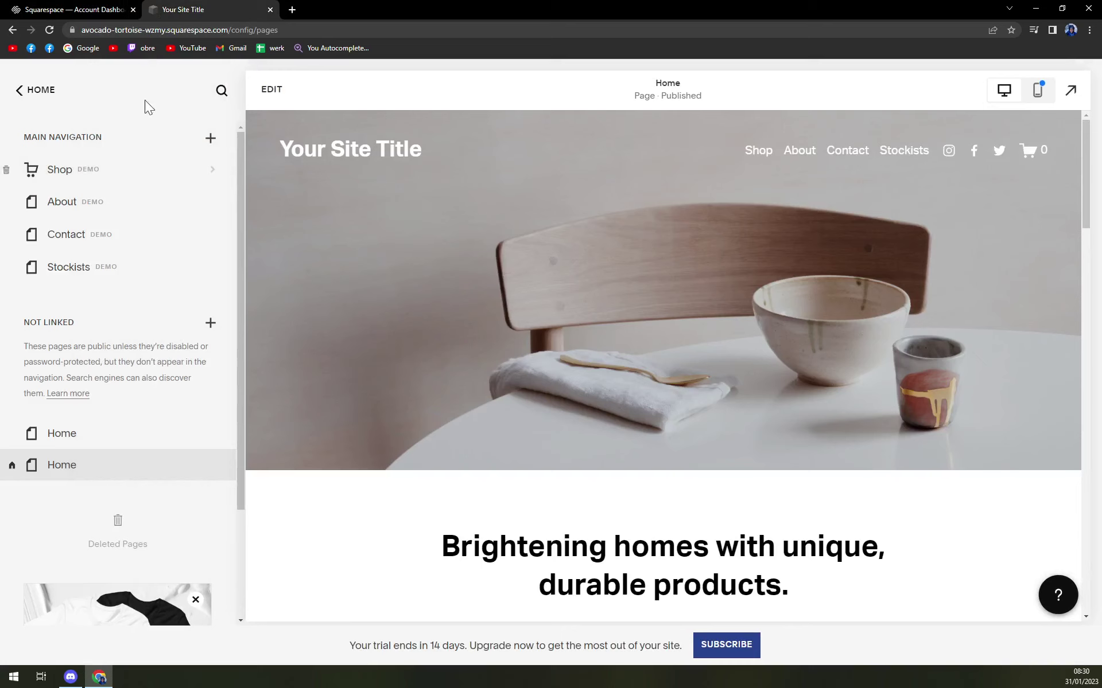
pyautogui.click(34, 90)
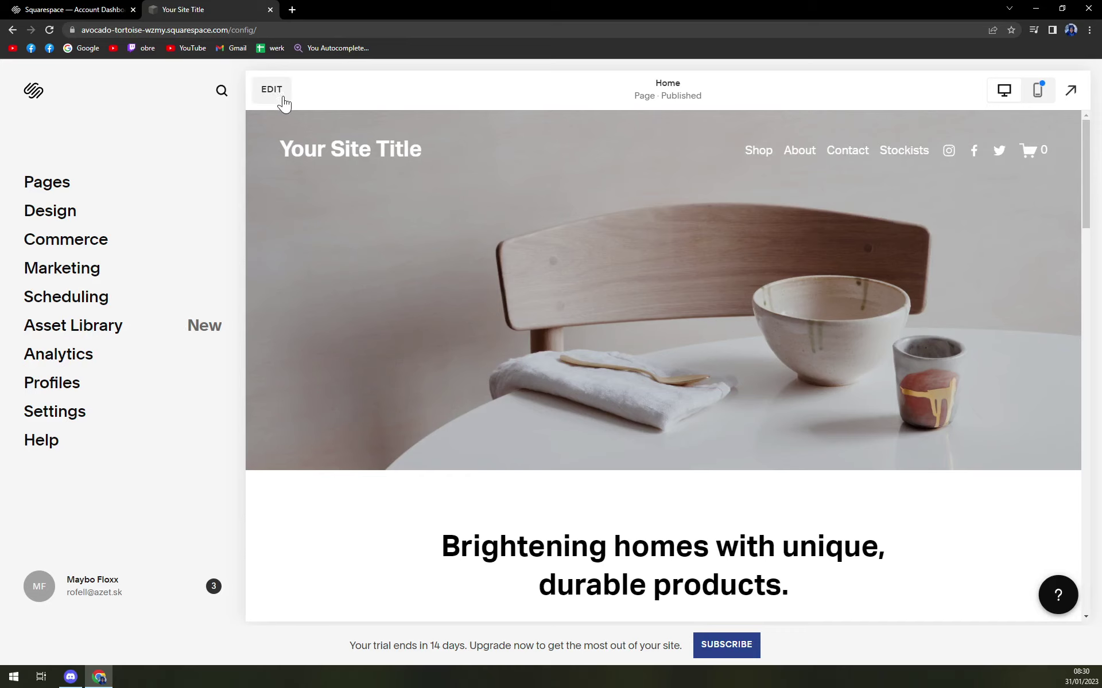
# - Enter edit mode on the 'Your Site Title' Home page
pyautogui.click(283, 103)
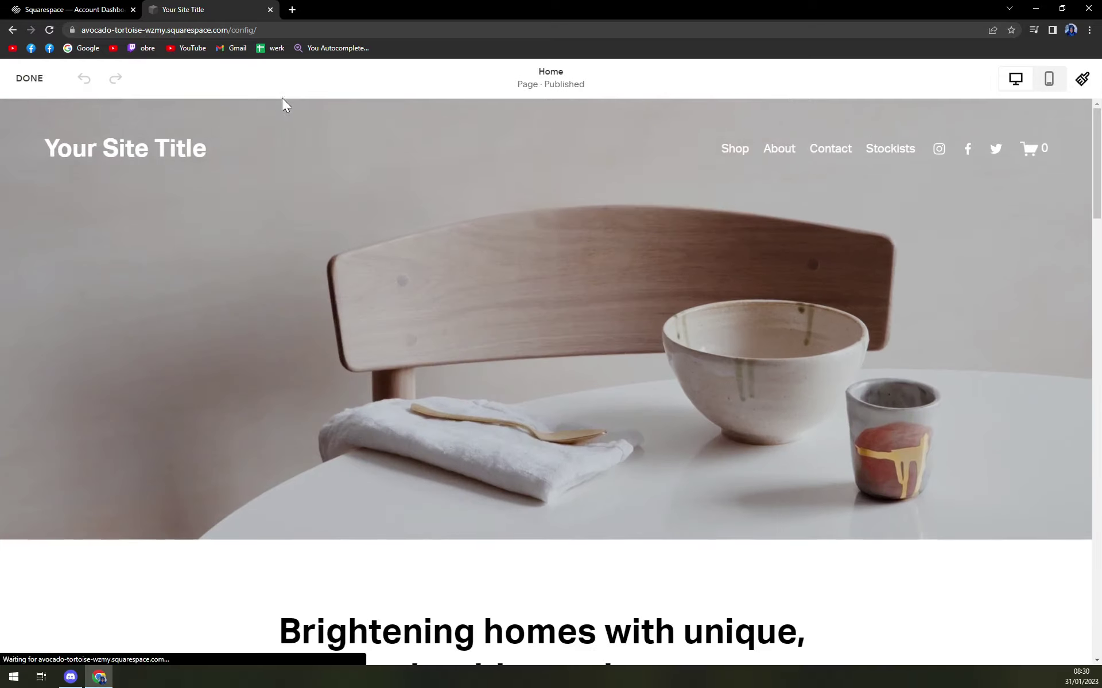
pyautogui.scroll(-5, 577, 448)
pyautogui.scroll(-5, 579, 426)
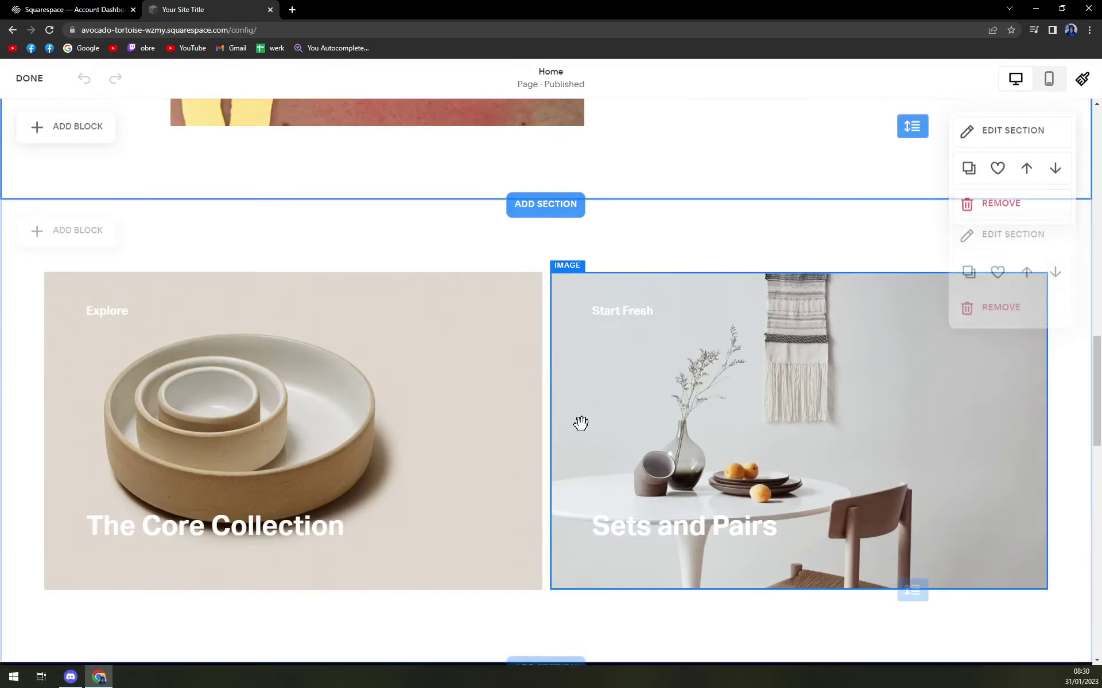
pyautogui.scroll(-5, 576, 426)
pyautogui.scroll(-2, 568, 427)
pyautogui.scroll(5, 557, 428)
pyautogui.scroll(4, 547, 437)
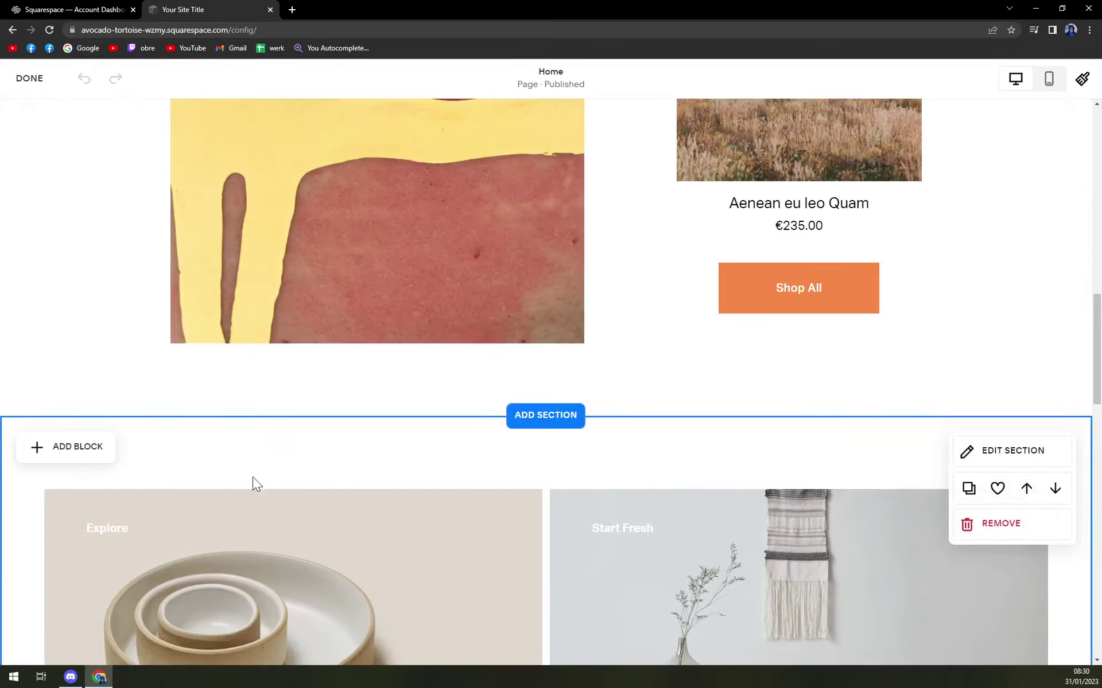
pyautogui.scroll(-2, 252, 477)
pyautogui.scroll(1, 256, 468)
pyautogui.scroll(-1, 611, 444)
pyautogui.scroll(5, 611, 444)
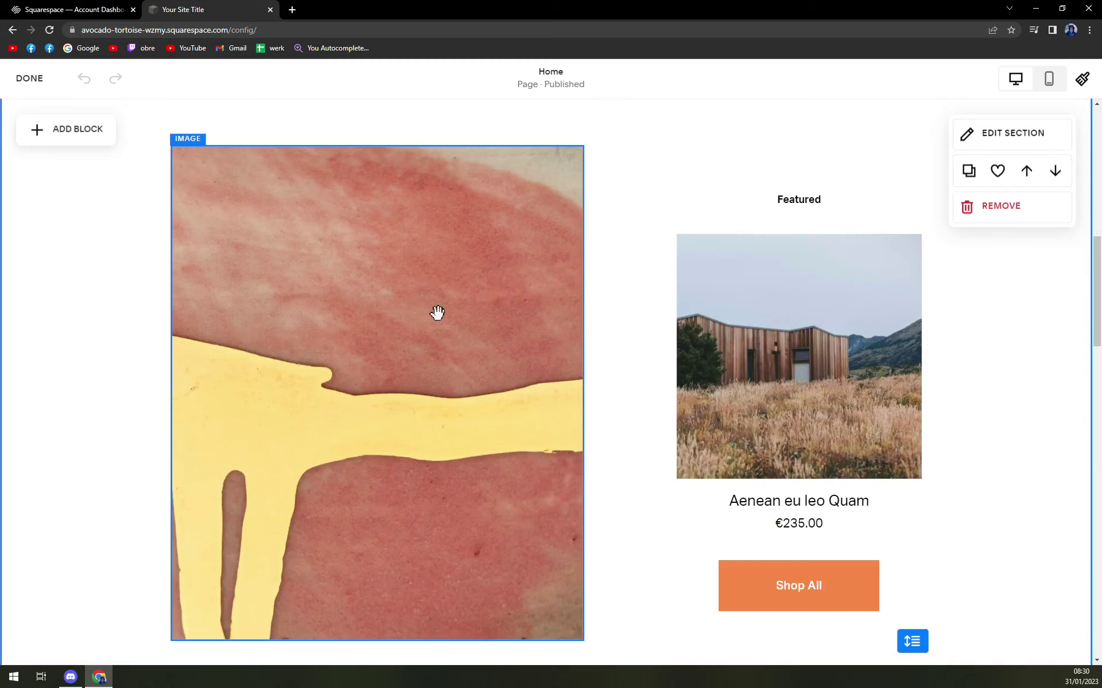
# - Select the pink-and-yellow image block and drag its right edge leftward to narrow it
pyautogui.click(350, 275)
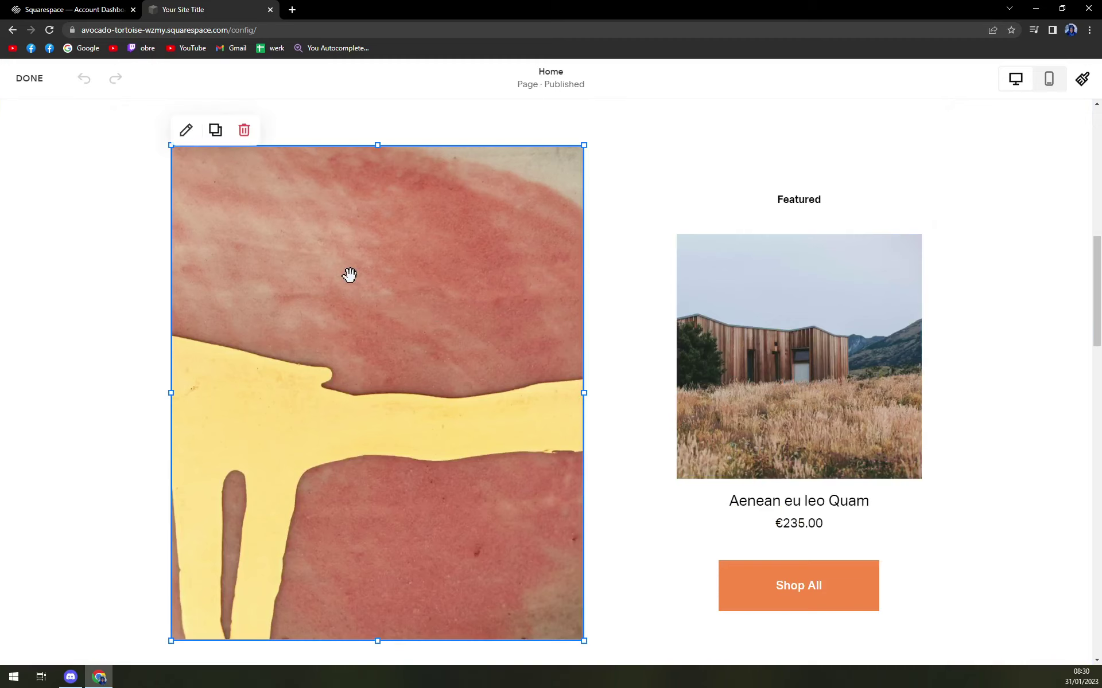
pyautogui.scroll(-1, 305, 255)
pyautogui.scroll(1, 305, 262)
pyautogui.scroll(1, 309, 297)
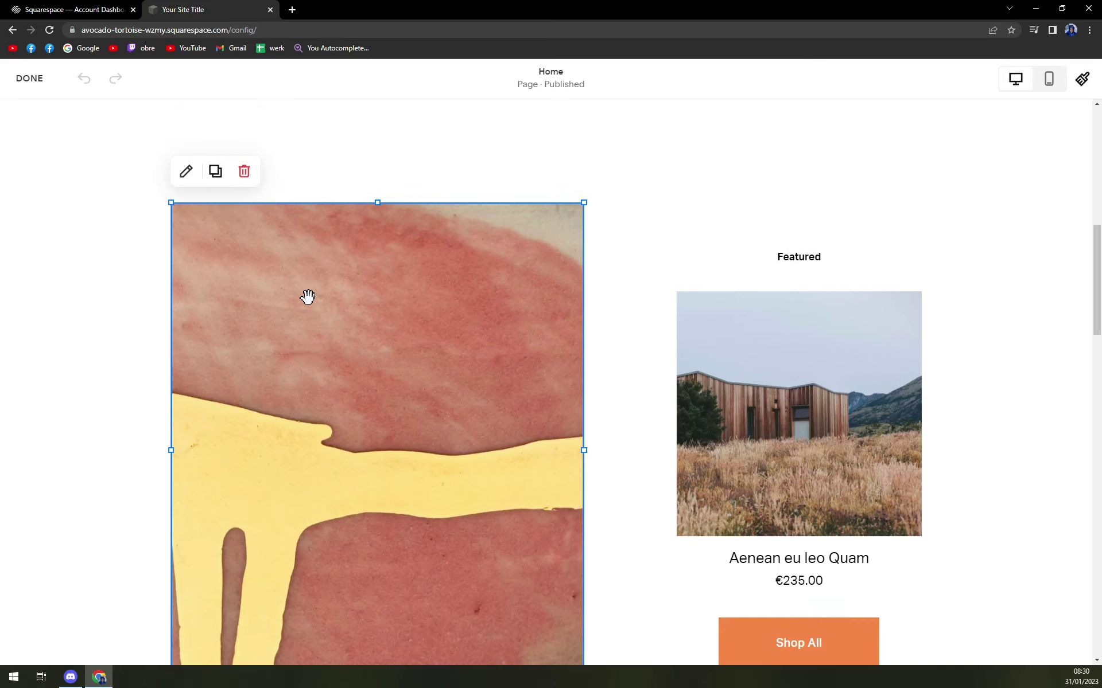
pyautogui.scroll(-1, 309, 293)
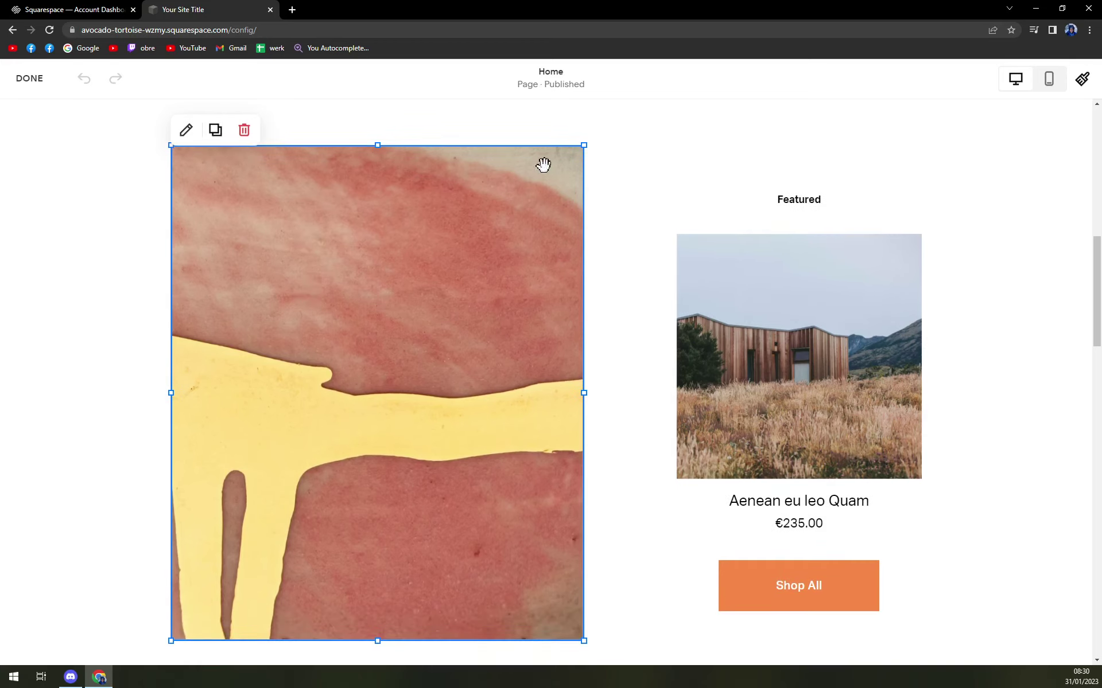
pyautogui.moveTo(583, 144); pyautogui.dragTo(541, 152)
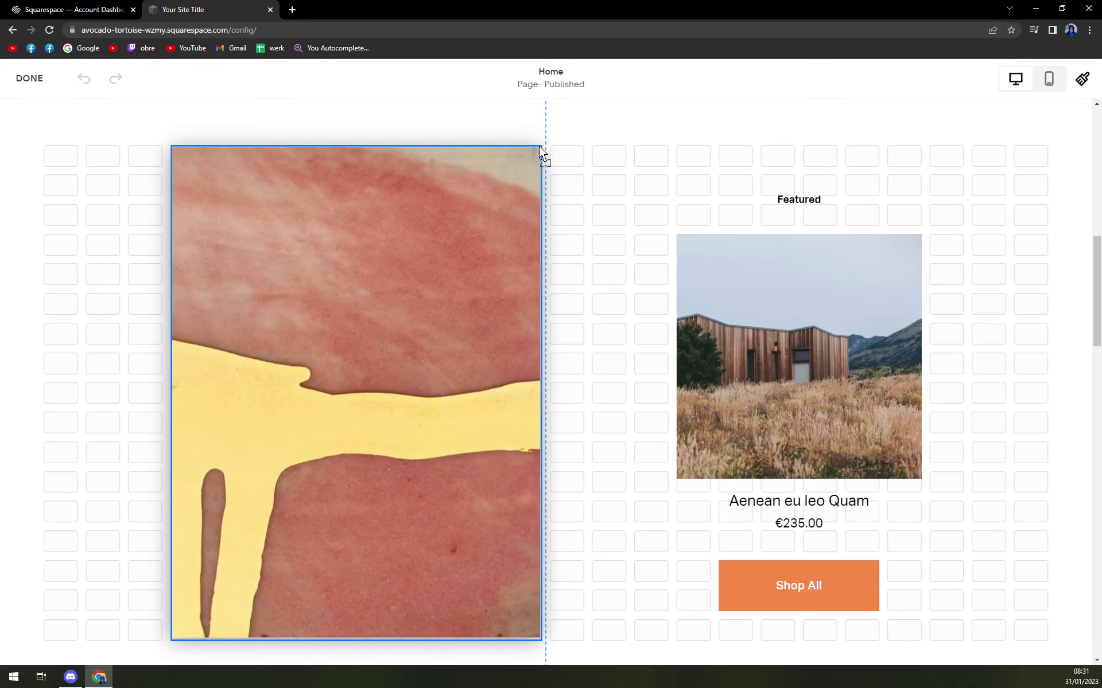
pyautogui.moveTo(542, 152); pyautogui.dragTo(541, 149)
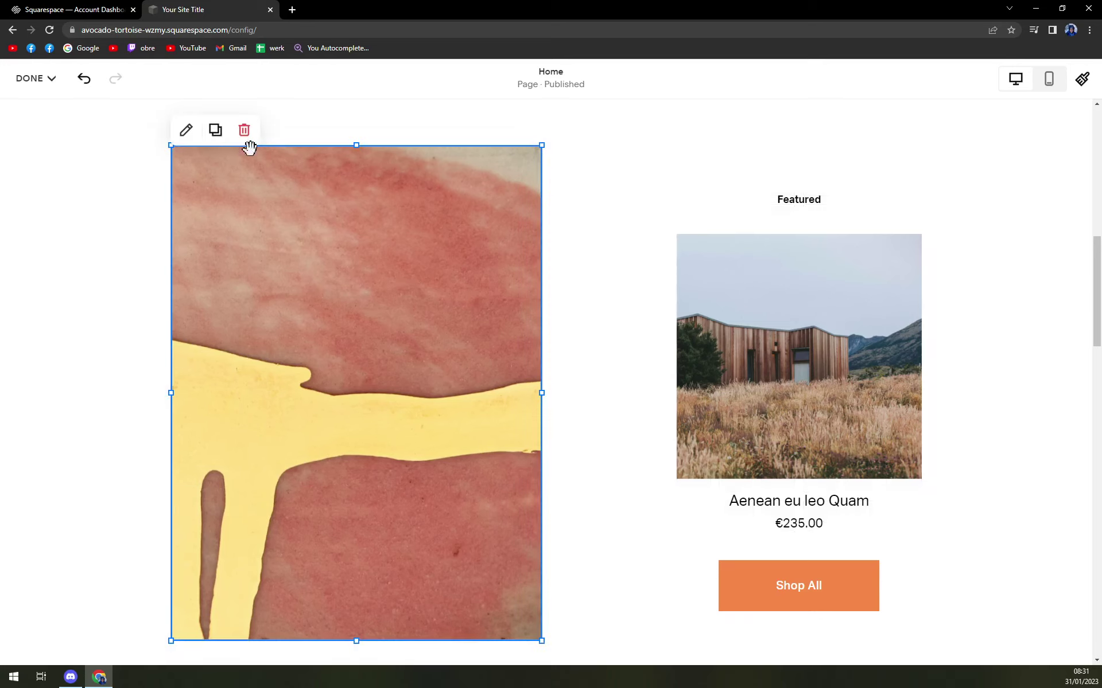
# - Open the image block's design settings and set the image to Fit
pyautogui.click(194, 134)
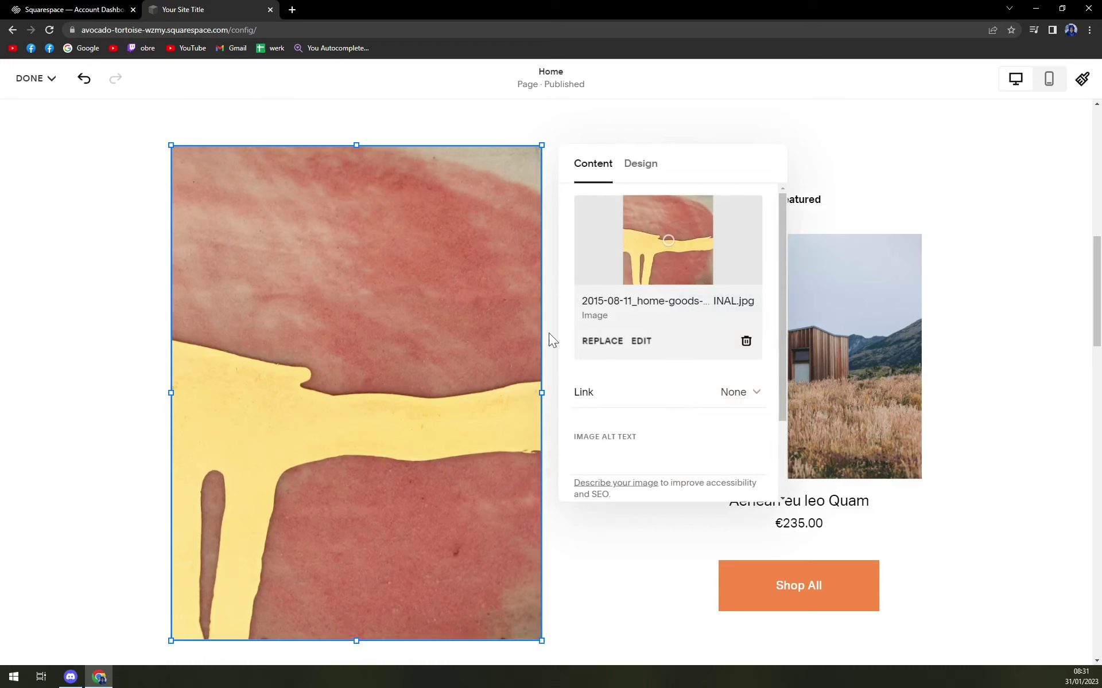
pyautogui.scroll(-2, 651, 312)
pyautogui.scroll(2, 651, 312)
pyautogui.click(627, 172)
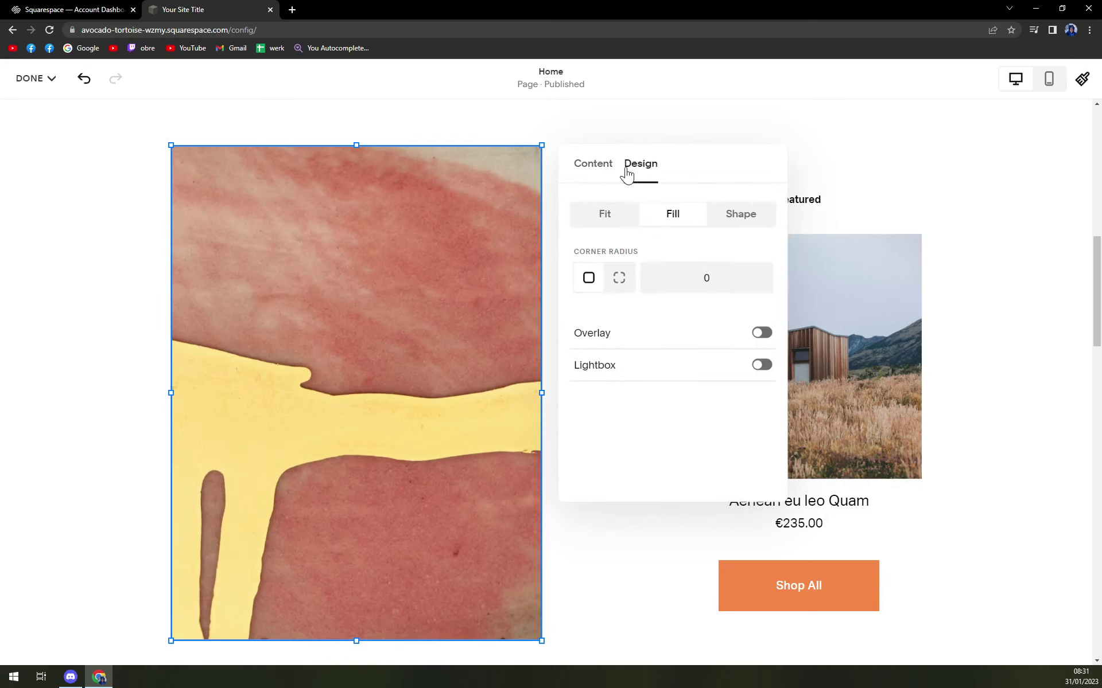
pyautogui.click(608, 223)
# - Preview shape masks, from four-lobed through 2:3 to a wide rounded 3:2 crop
pyautogui.click(730, 221)
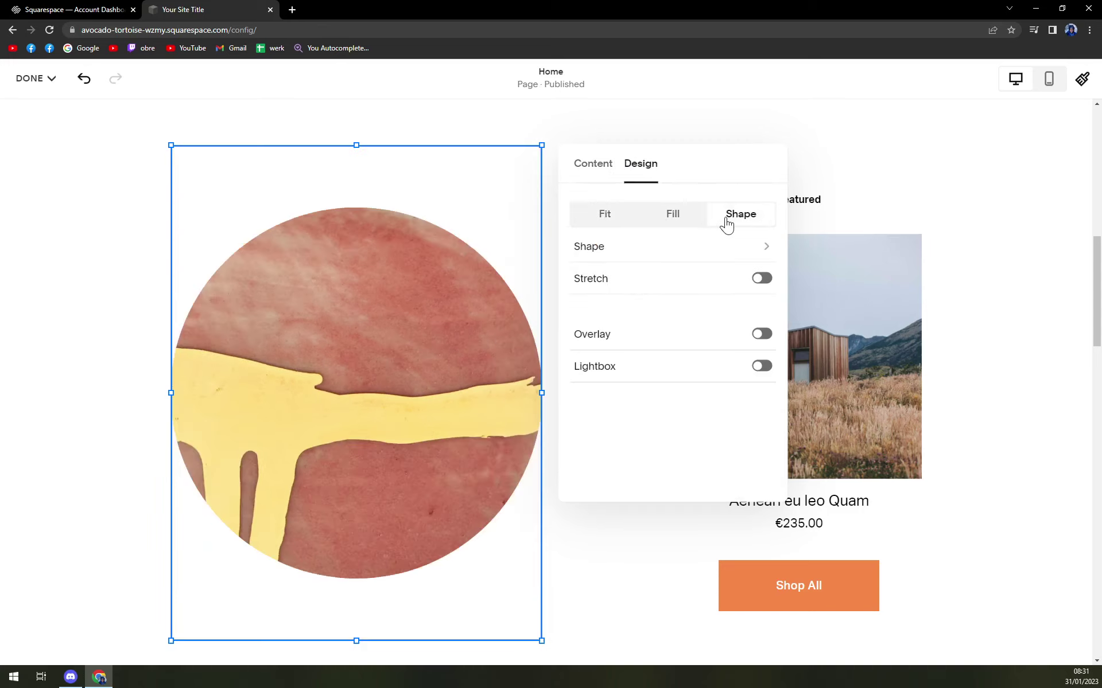
pyautogui.click(738, 247)
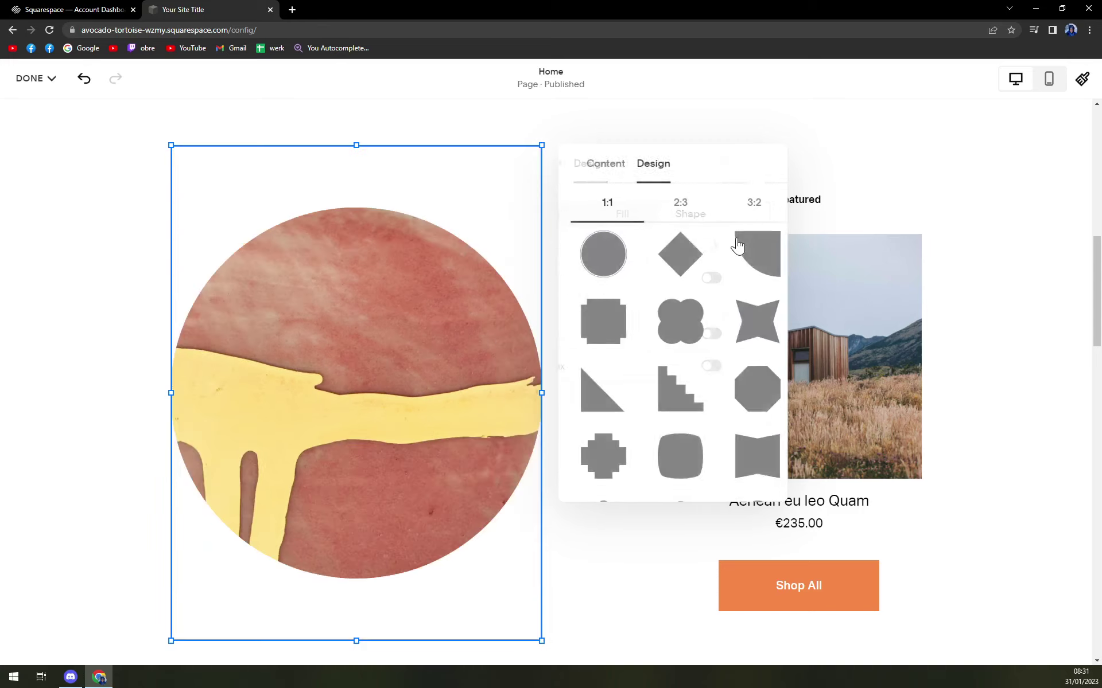
pyautogui.click(661, 333)
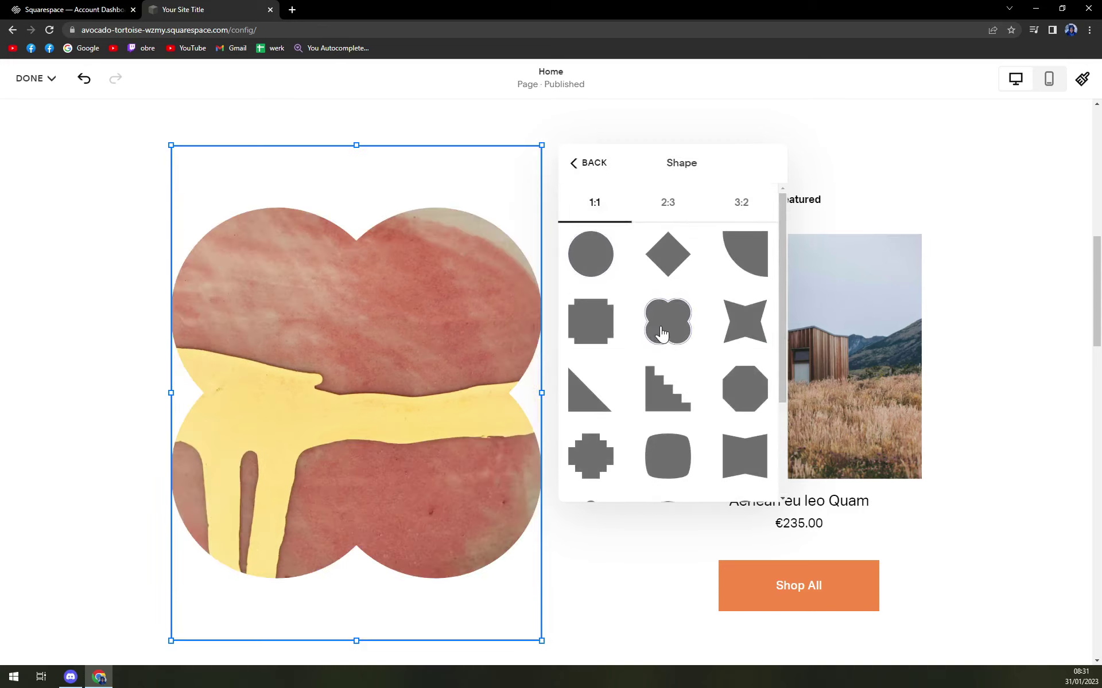
pyautogui.click(671, 210)
pyautogui.click(730, 212)
pyautogui.click(732, 264)
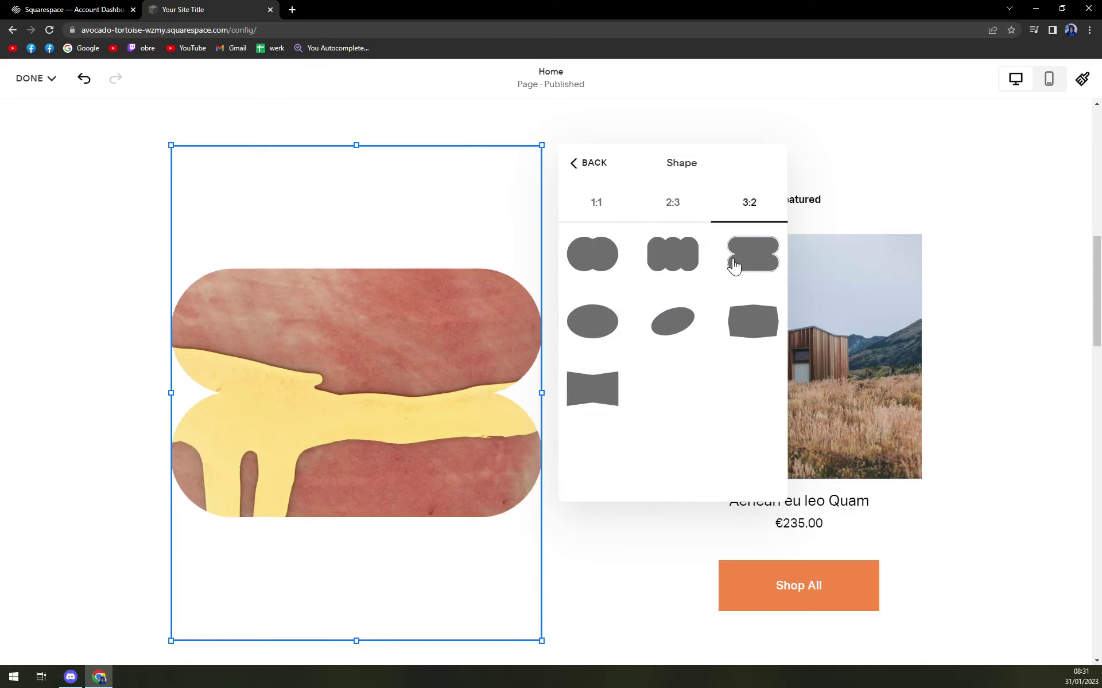
pyautogui.click(588, 163)
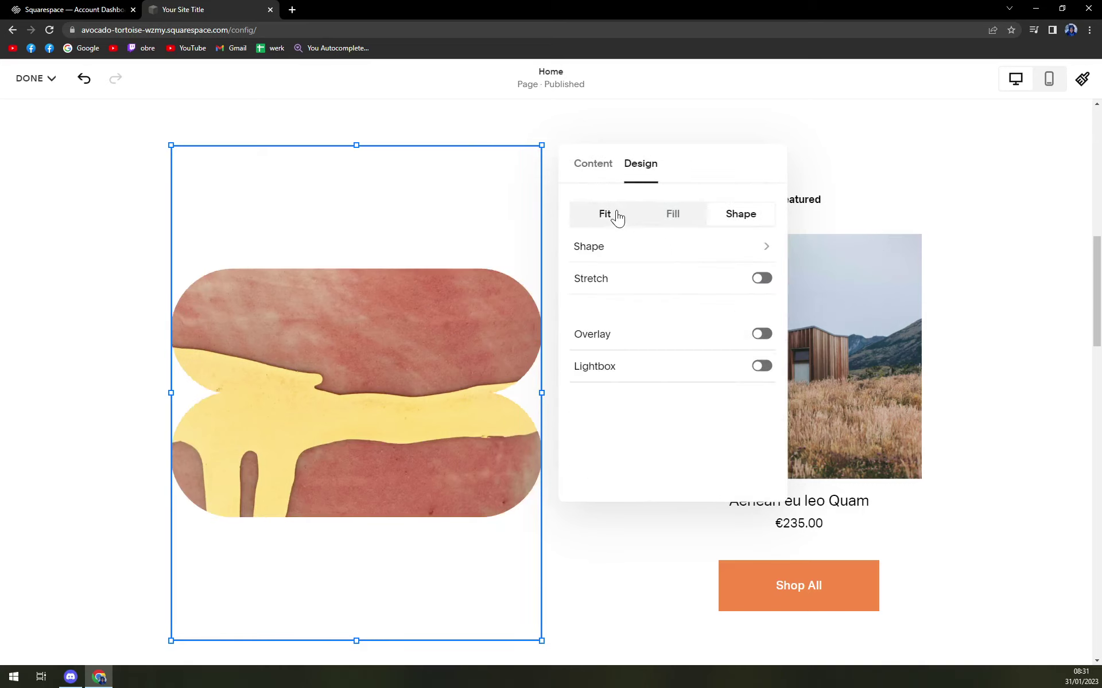
# - Switch the image to Fill, toggling lightbox and overlay on and back off
pyautogui.click(667, 215)
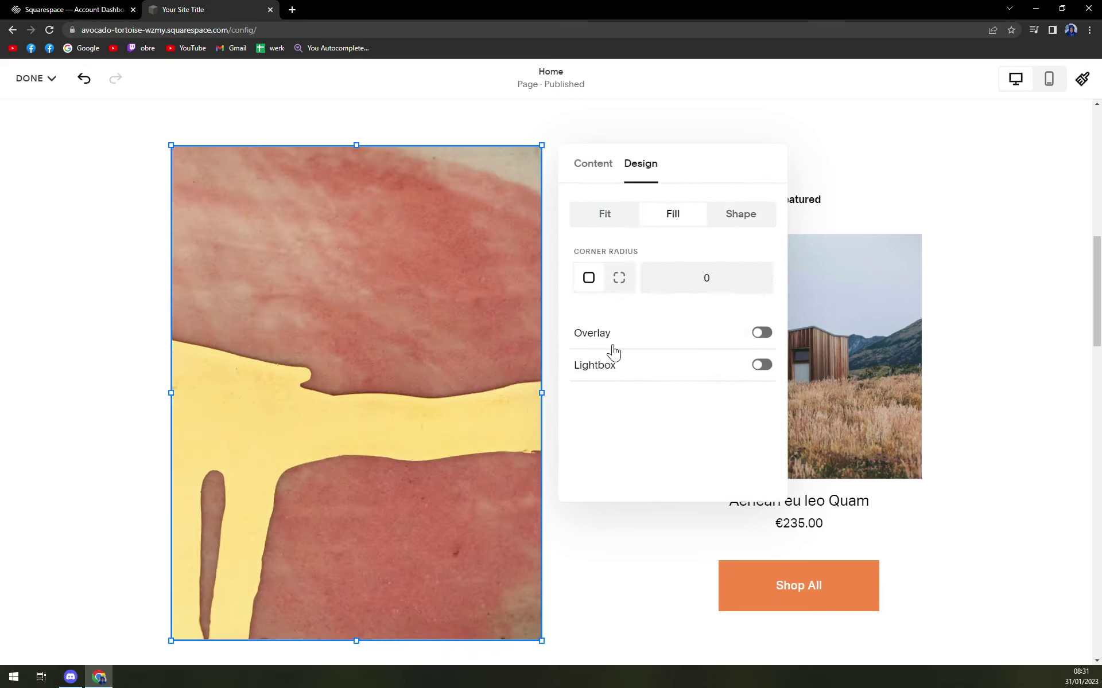
pyautogui.click(759, 365)
pyautogui.click(759, 365)
pyautogui.click(762, 337)
pyautogui.click(761, 333)
# - Try per-corner radius and Fit, then revert to a single radius and Fill
pyautogui.click(620, 278)
pyautogui.click(589, 278)
pyautogui.click(625, 214)
pyautogui.click(592, 163)
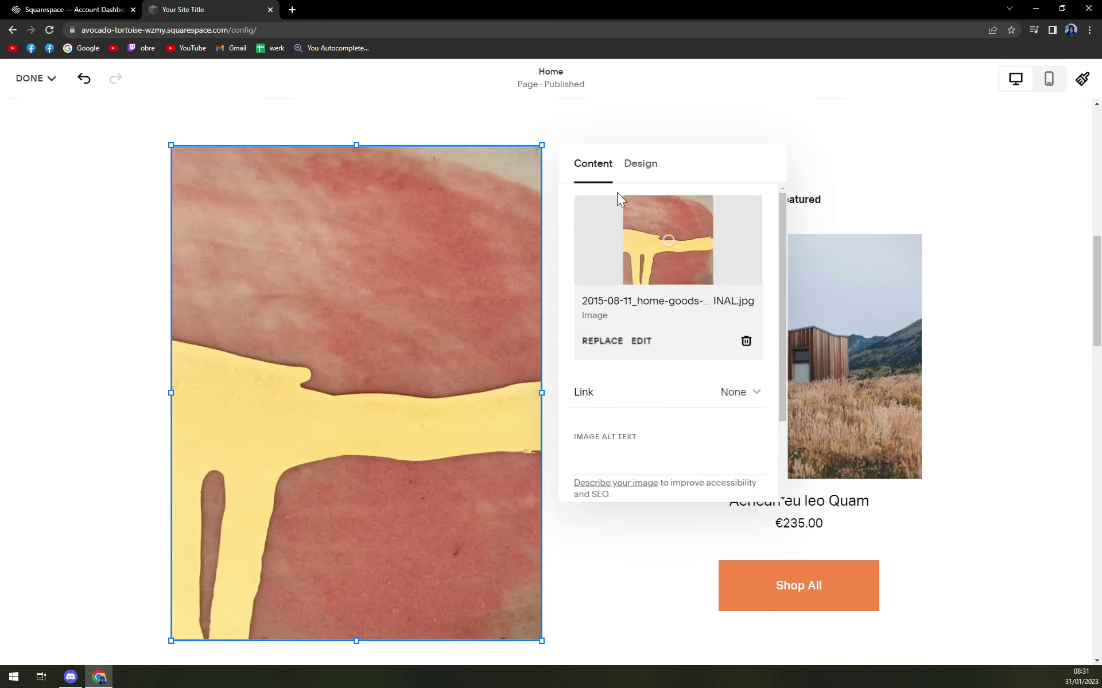
pyautogui.scroll(-1, 620, 200)
pyautogui.scroll(1, 640, 332)
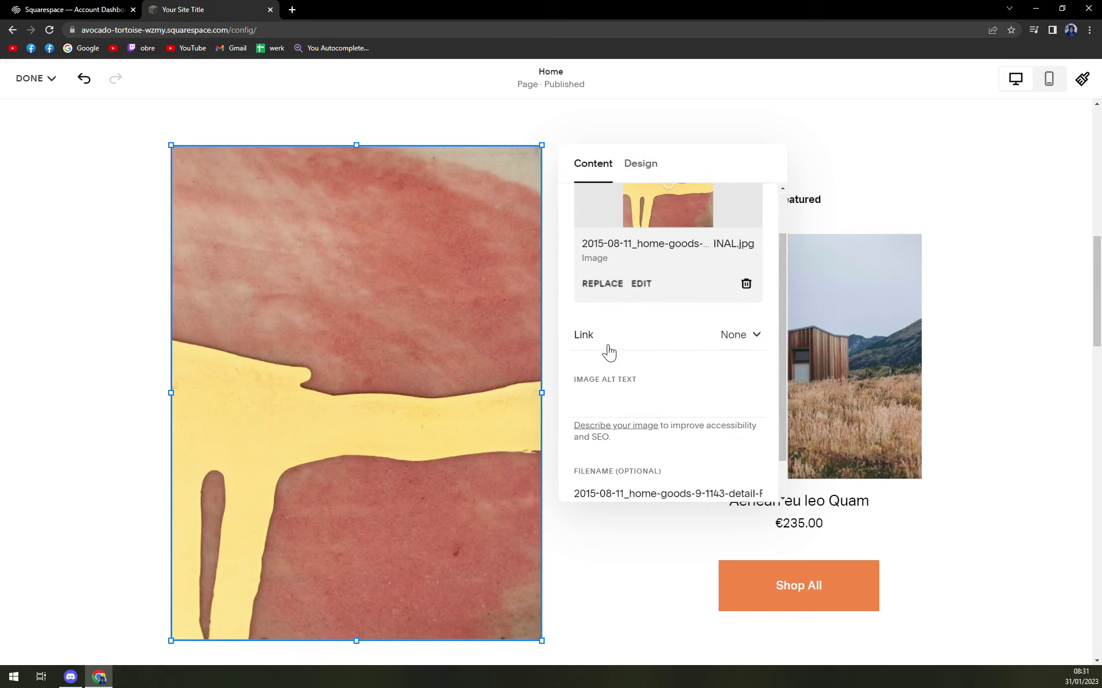
# - Close the image editing panel, leaving the tall rectangular image beside the Featured product
pyautogui.click(569, 135)
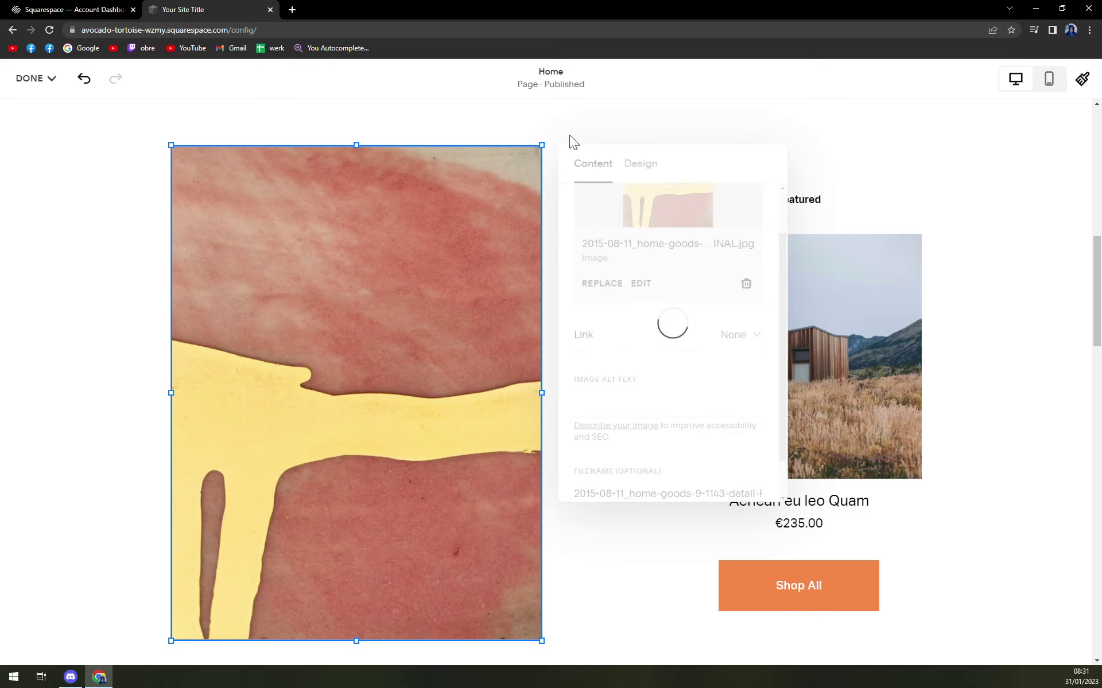
pyautogui.scroll(-1, 319, 315)
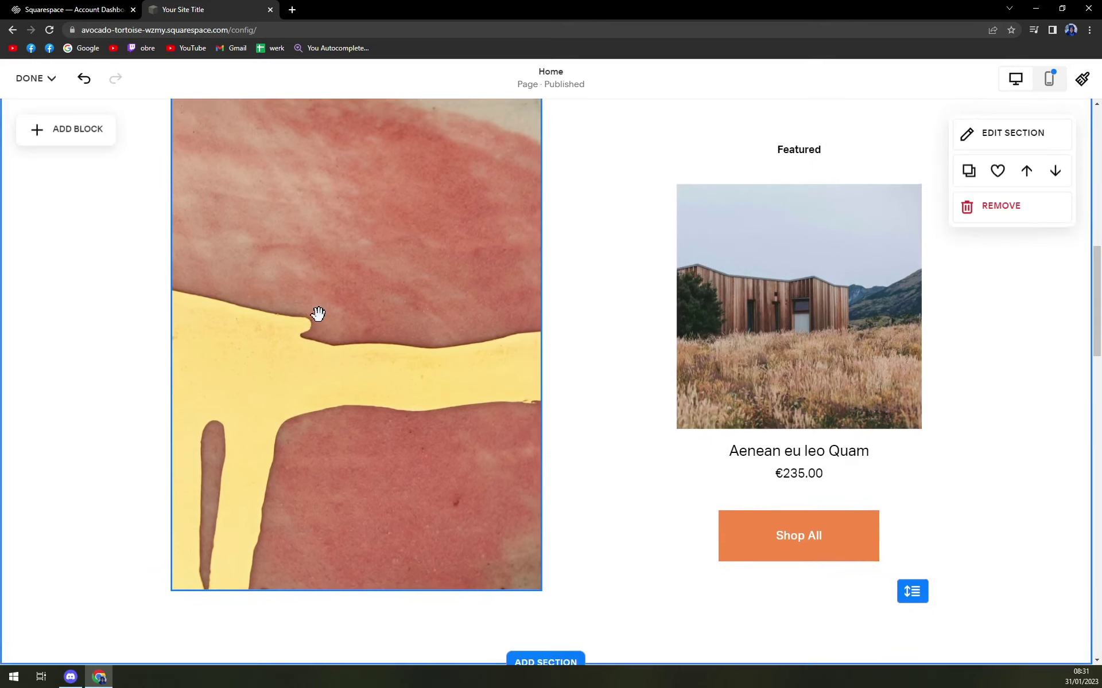
pyautogui.scroll(1, 317, 314)
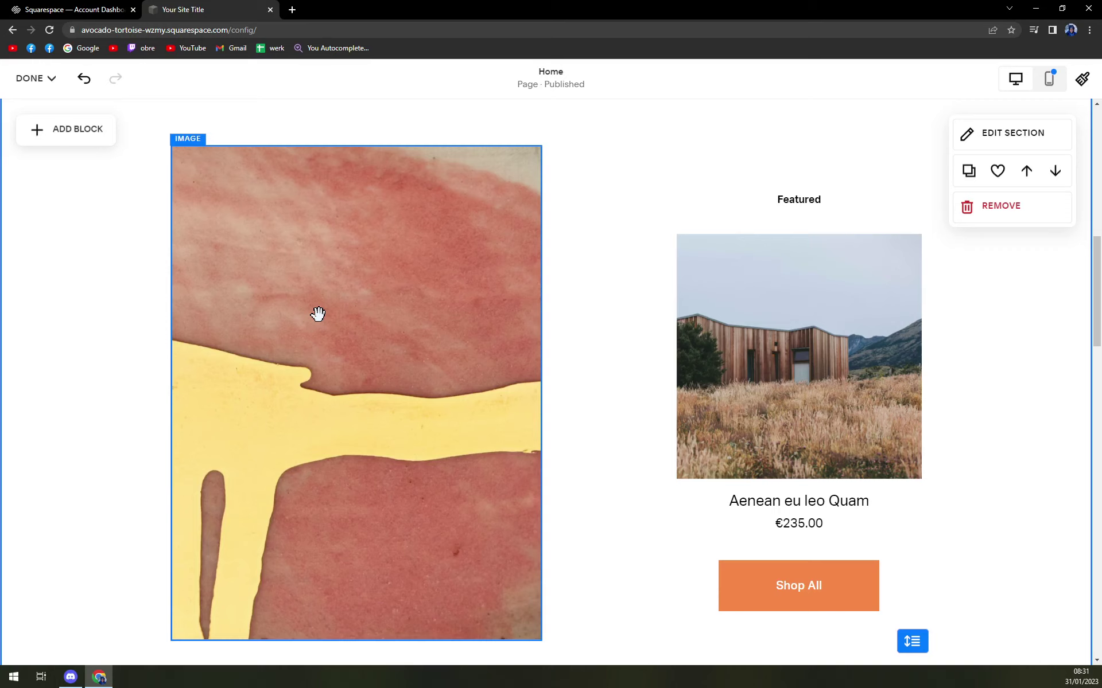